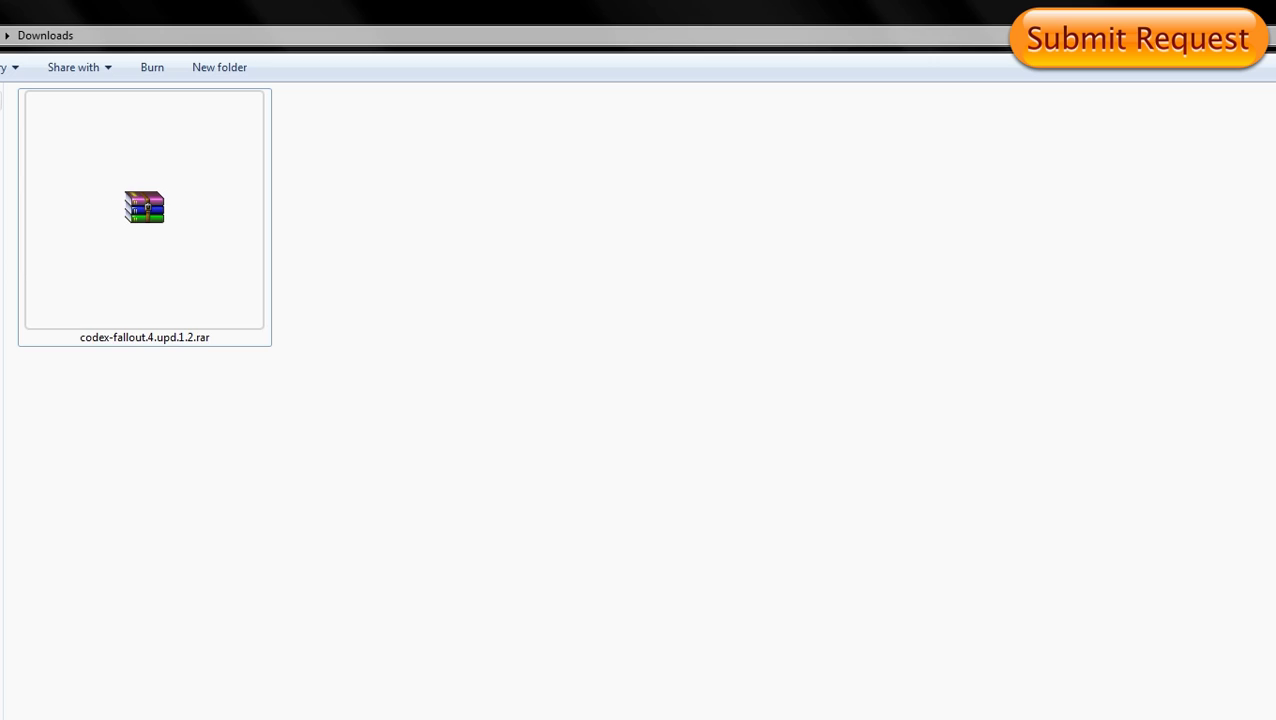
Step: Scan codex-fallout.4.upd.1.2.rar with Microsoft Security Essentials and close the scanner
right_click(91, 251)
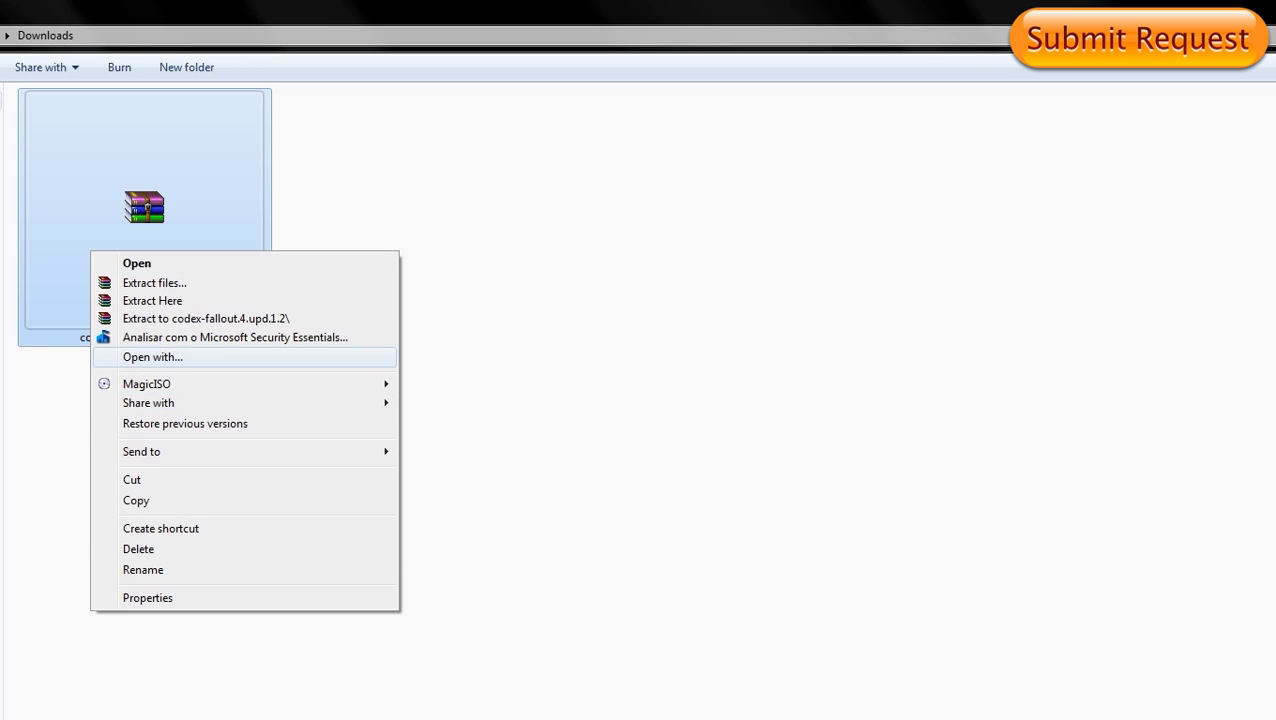
left_click(235, 337)
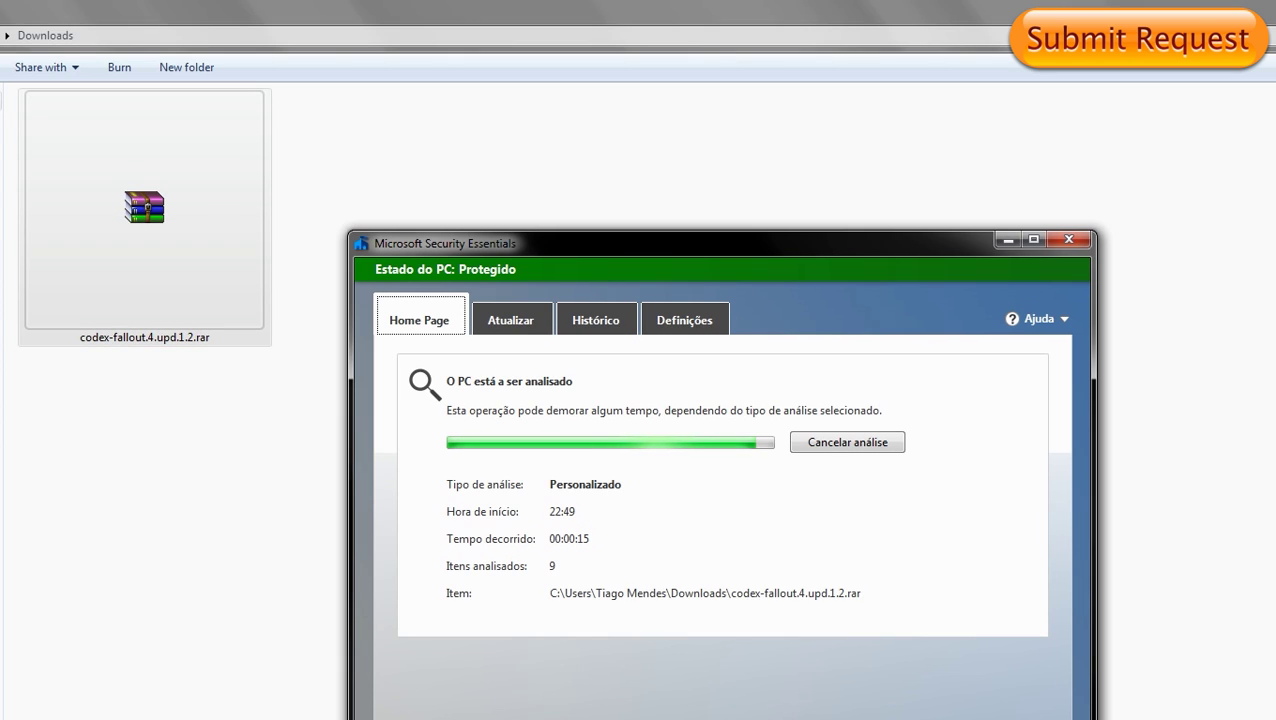
left_click_drag(478, 243, 764, 116)
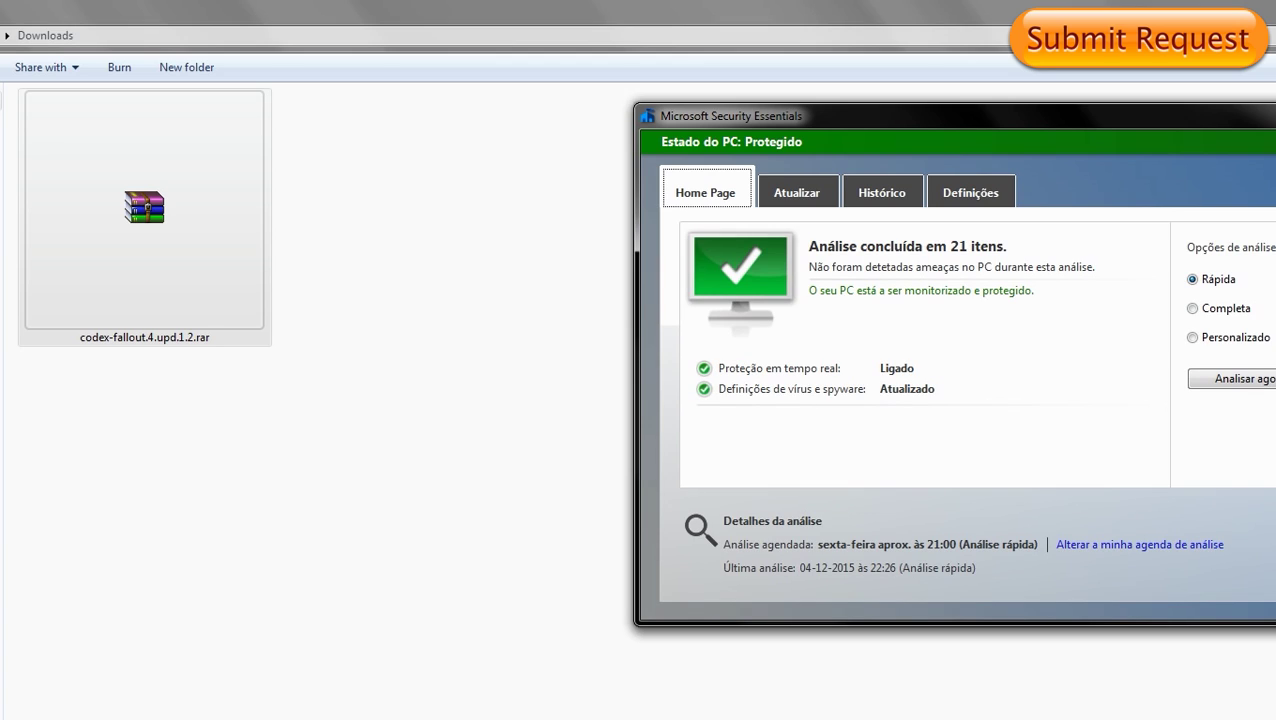
key("alt+F4")
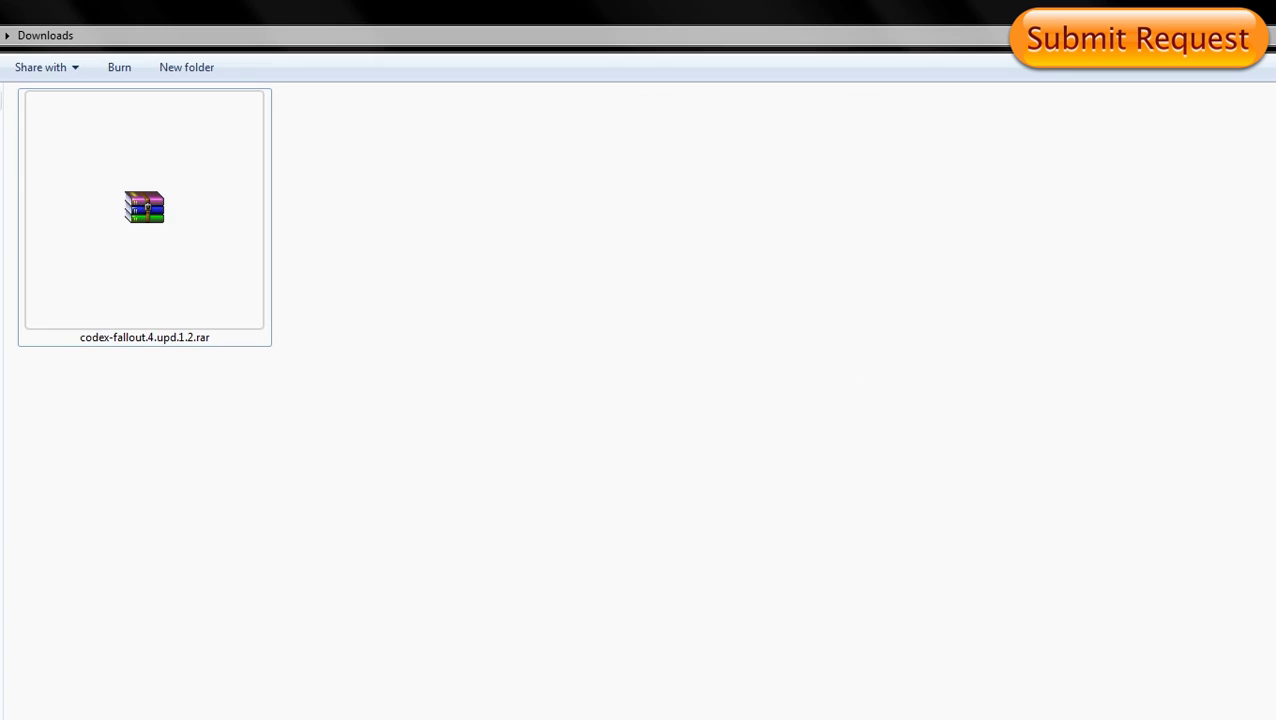
Step: Extract codex-fallout.4.upd.1.2.rar into its own codex-fallout.4.upd.1.2 folder in Downloads
right_click(106, 212)
left_click(167, 262)
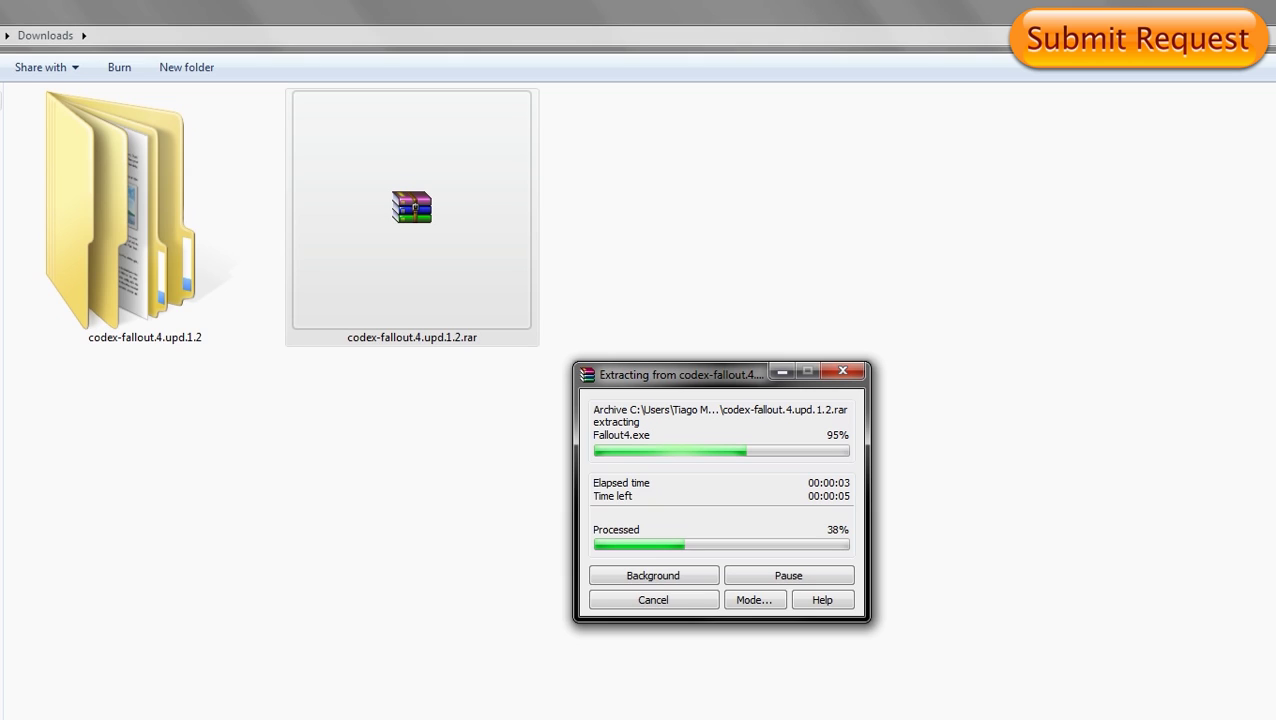
left_click_drag(662, 383, 162, 423)
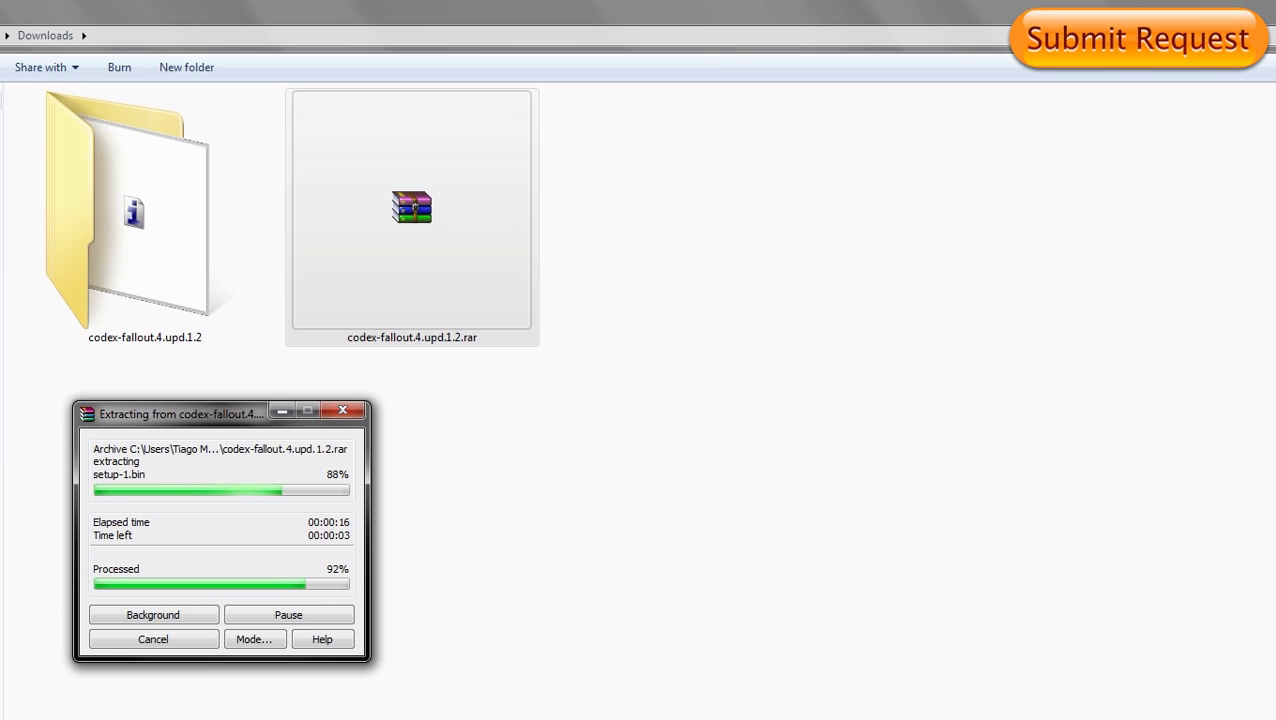
Step: Open the extracted codex-fallout.4.upd.1.2 folder, read the install notes in codex.nfo and close the file
left_click(144, 216)
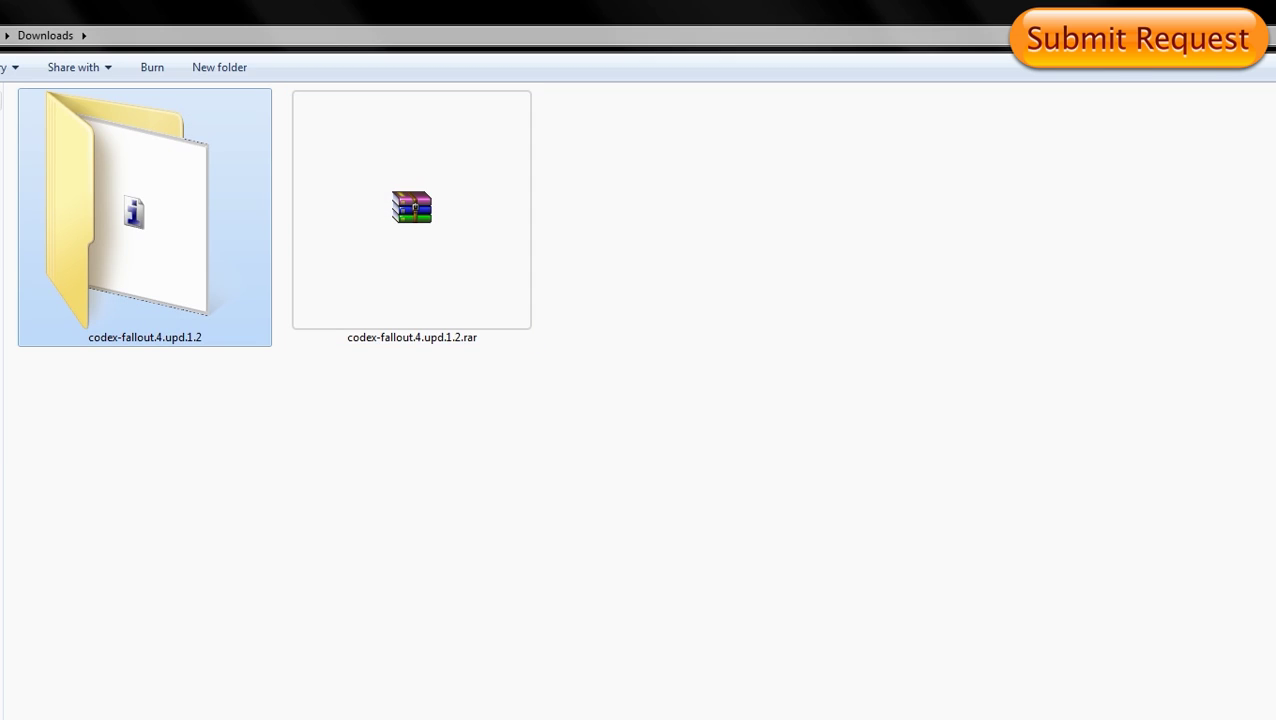
double_click(144, 216)
double_click(64, 161)
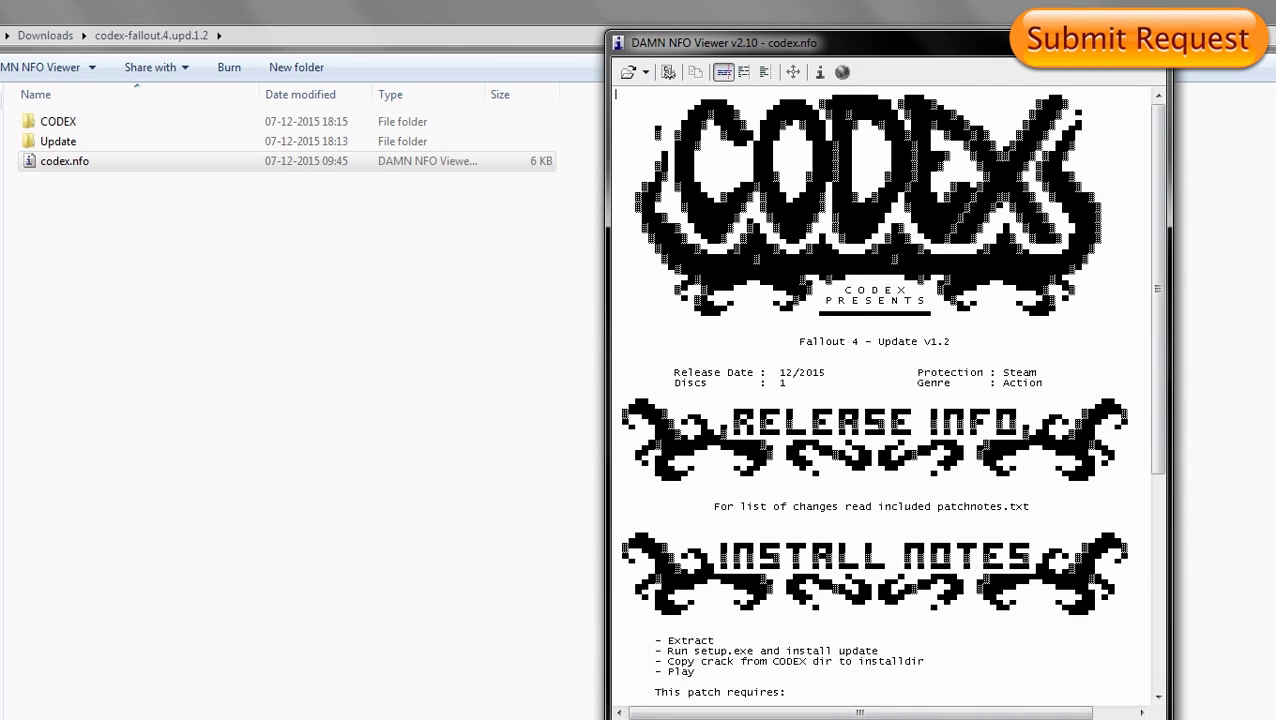
left_click_drag(1157, 289, 1157, 503)
scroll(887, 395, "up", 10)
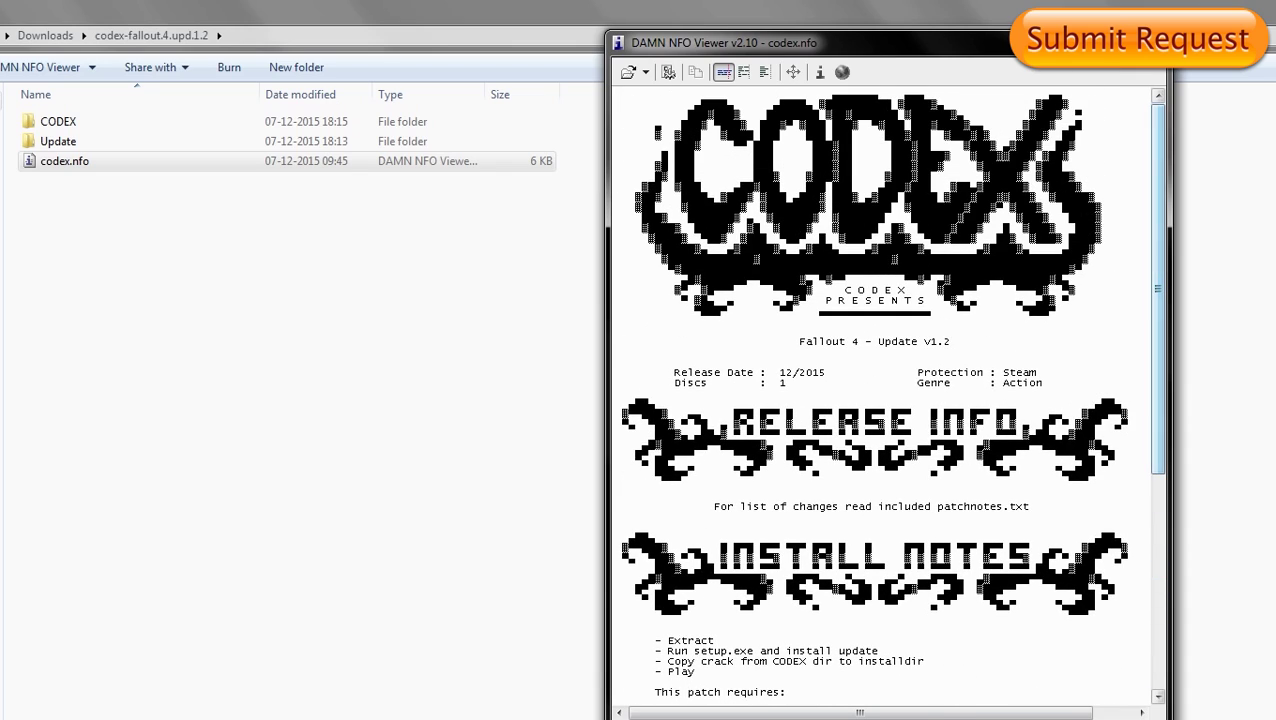
key("alt+F4")
Step: Delete codex.nfo from the codex-fallout.4.upd.1.2 folder
double_click(64, 161)
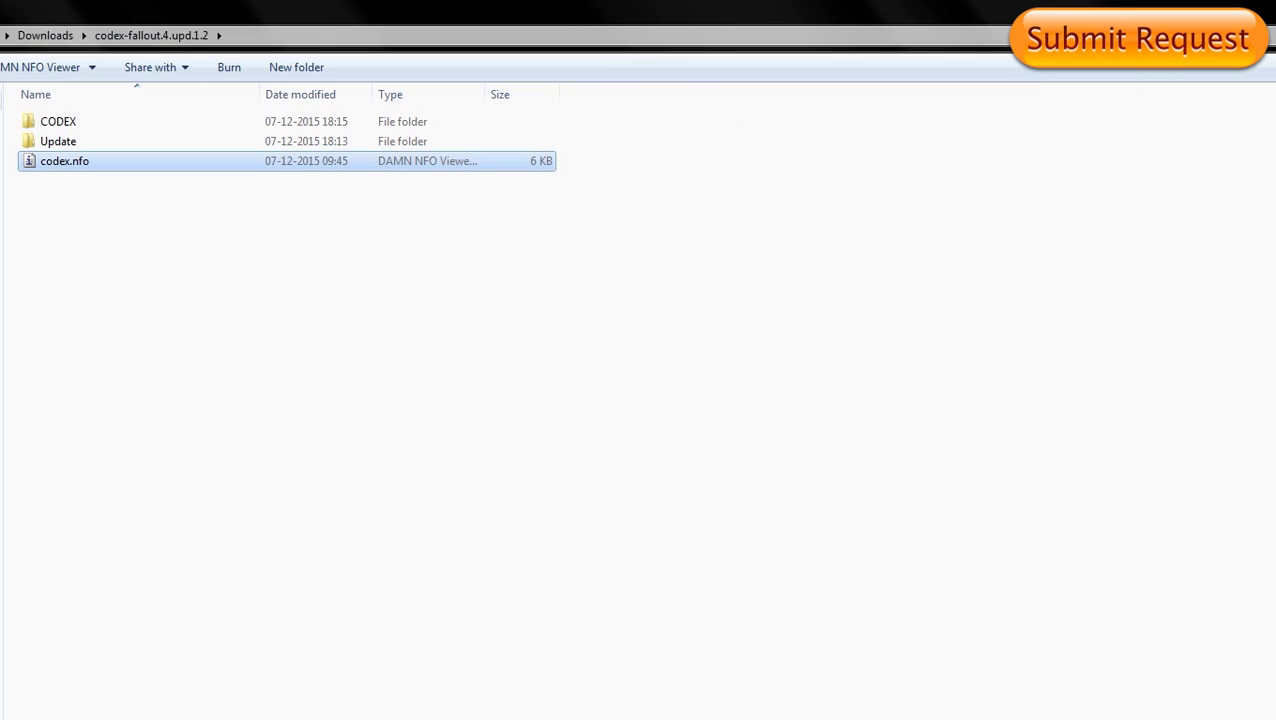
key("Delete")
key("Return")
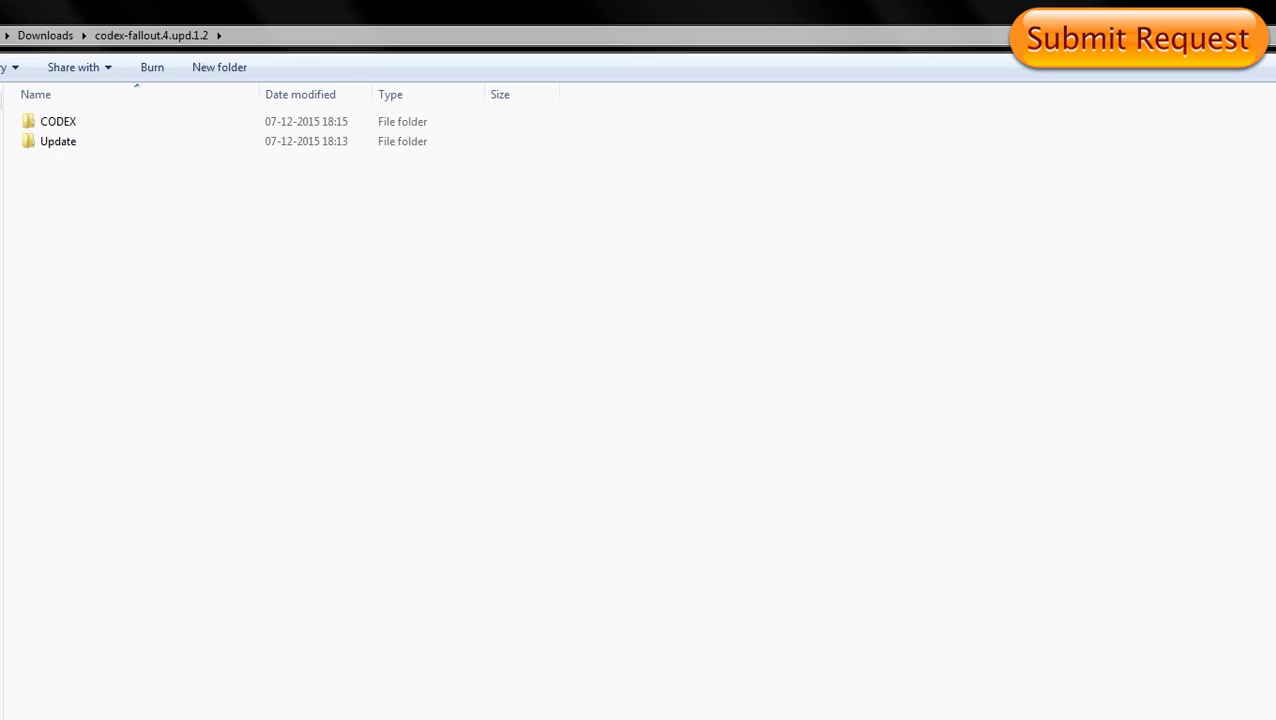
Step: Open patchnotes.txt in the Update folder and review the new features and fixes listed for update 1.2
double_click(60, 141)
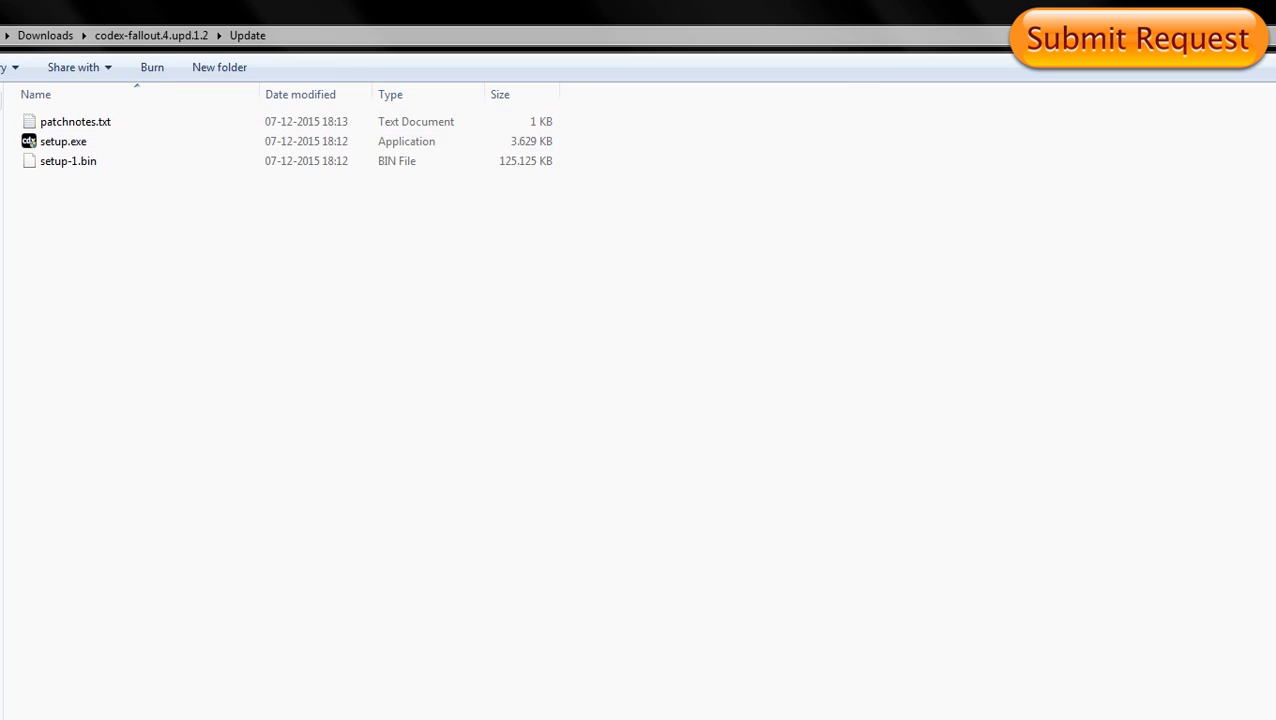
double_click(75, 121)
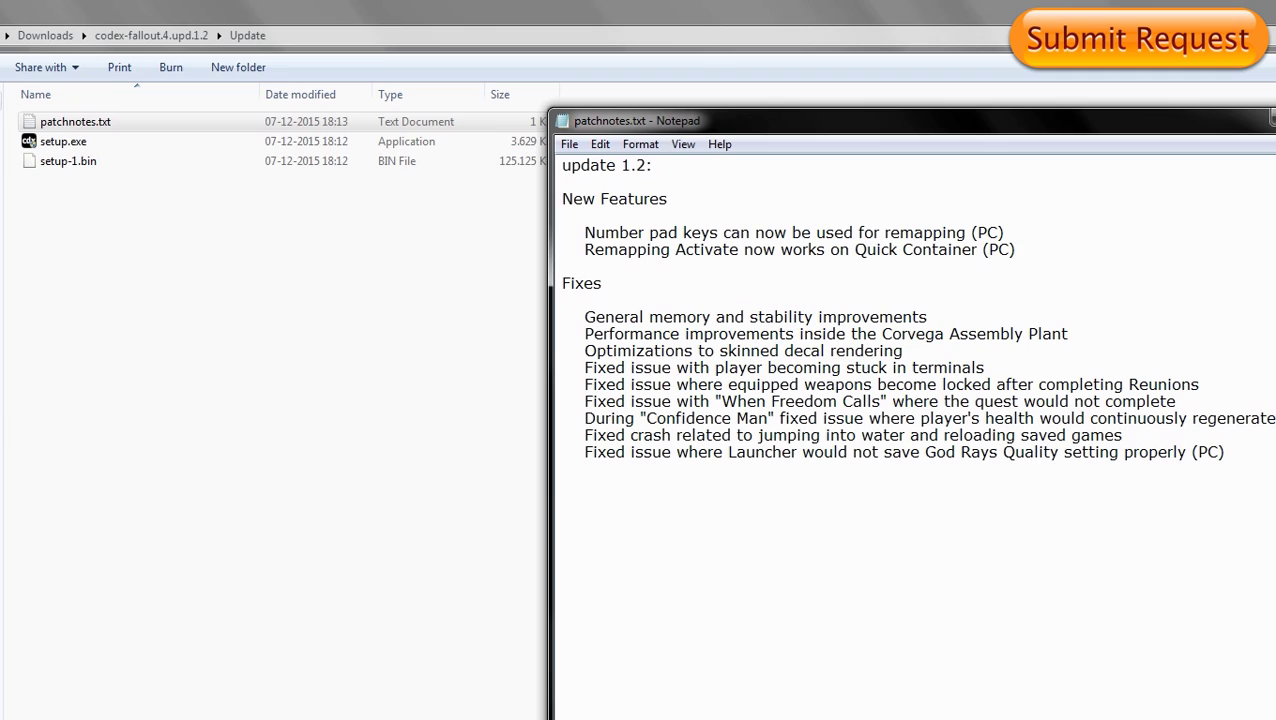
left_click_drag(631, 351, 991, 435)
left_click_drag(662, 334, 906, 368)
left_click(899, 435)
left_click_drag(877, 334, 1068, 334)
left_click(725, 368)
left_click_drag(675, 418, 915, 418)
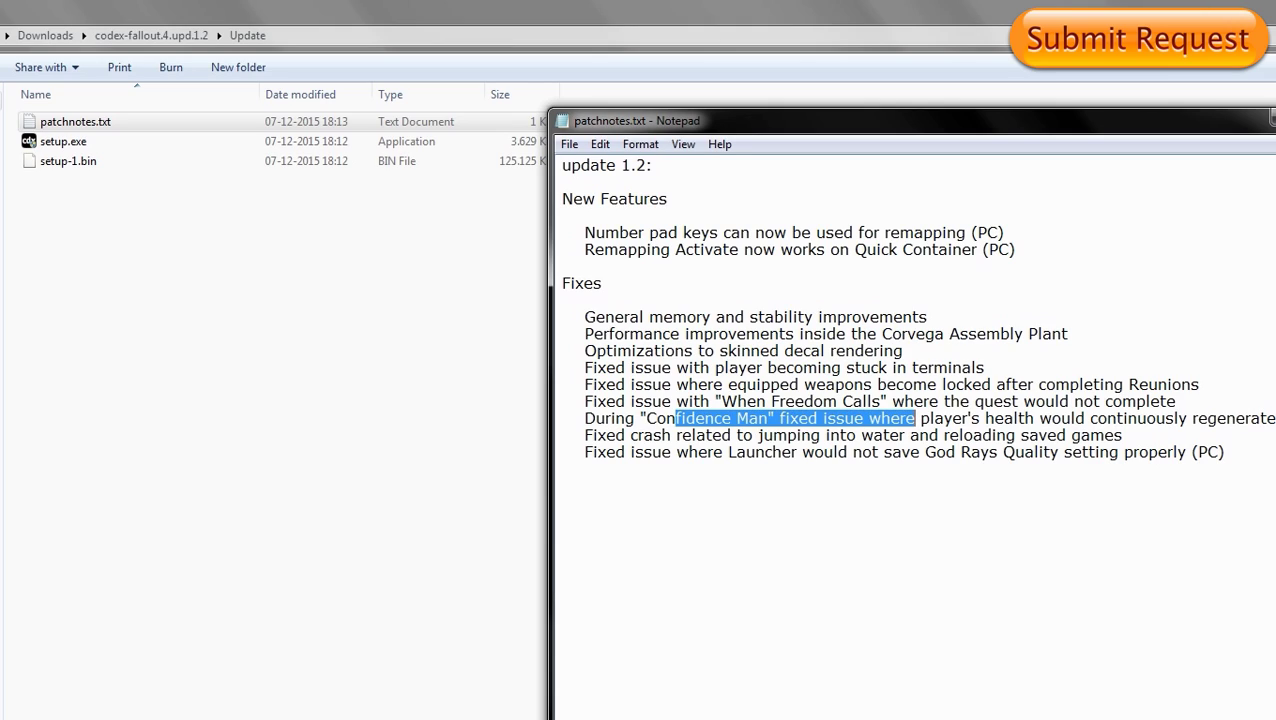
left_click(562, 485)
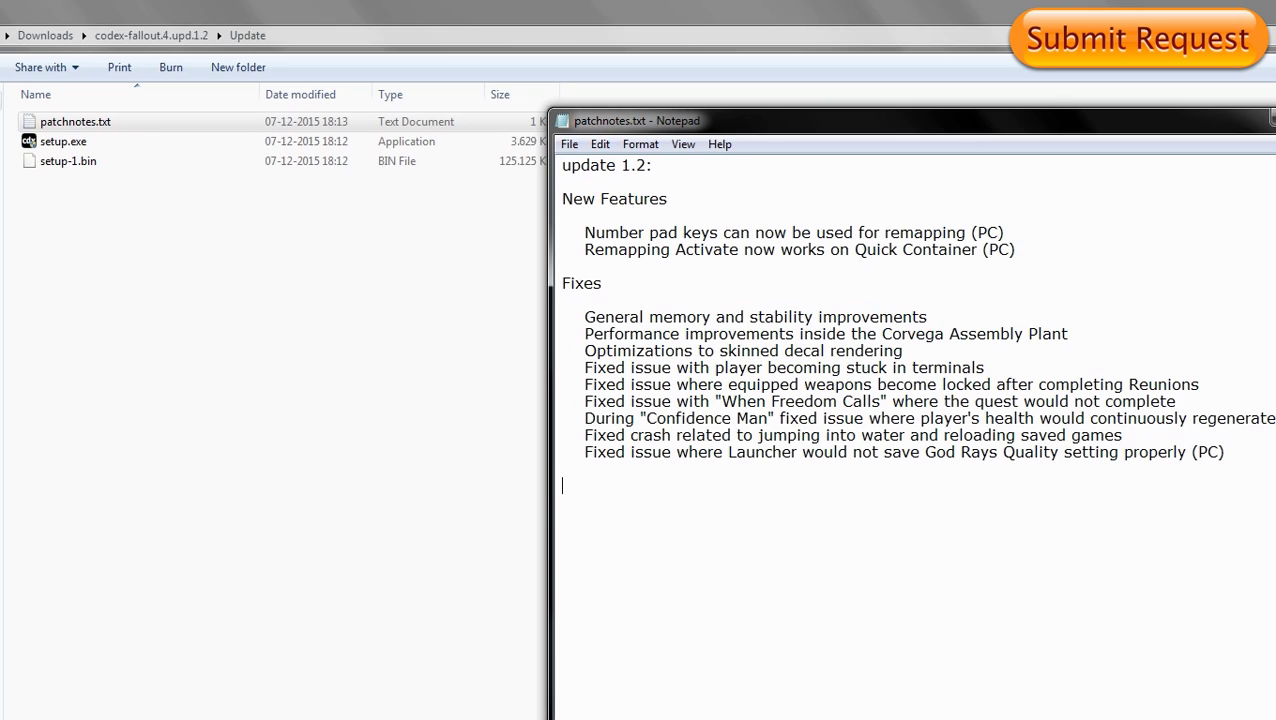
left_click(302, 533)
Step: Delete patchnotes.txt from the Update folder
double_click(75, 121)
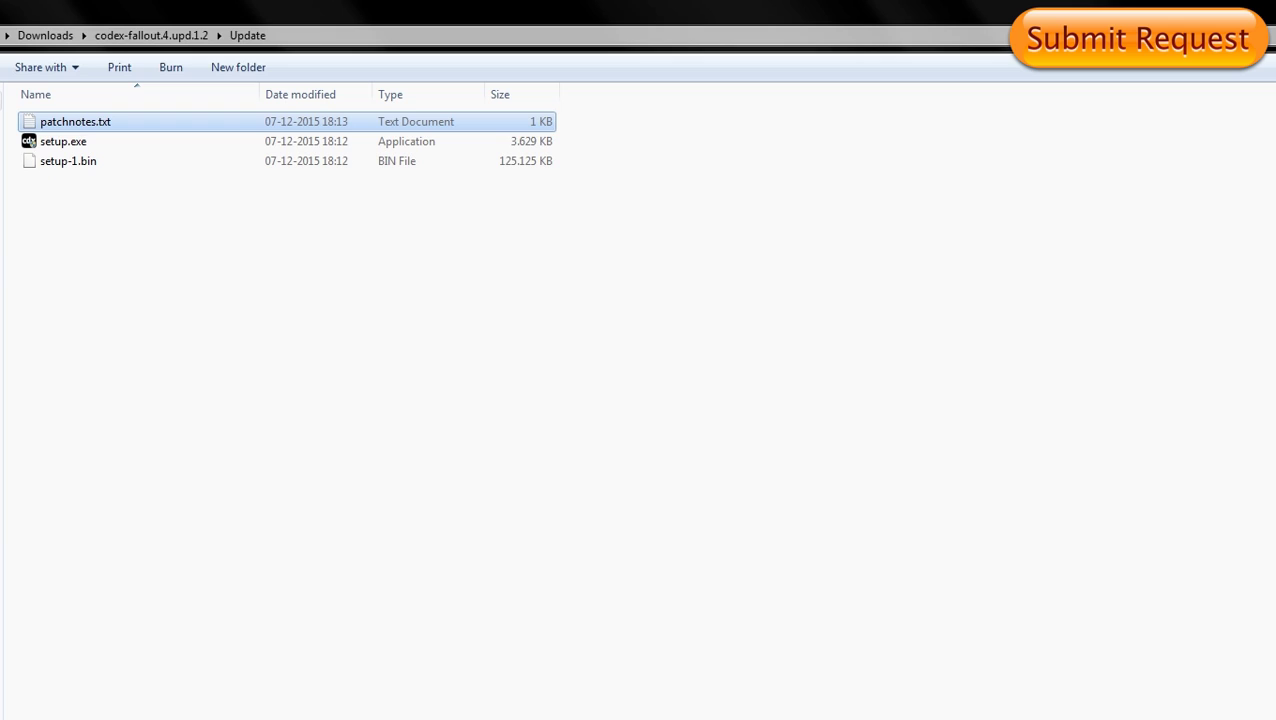
key("Delete")
key("Return")
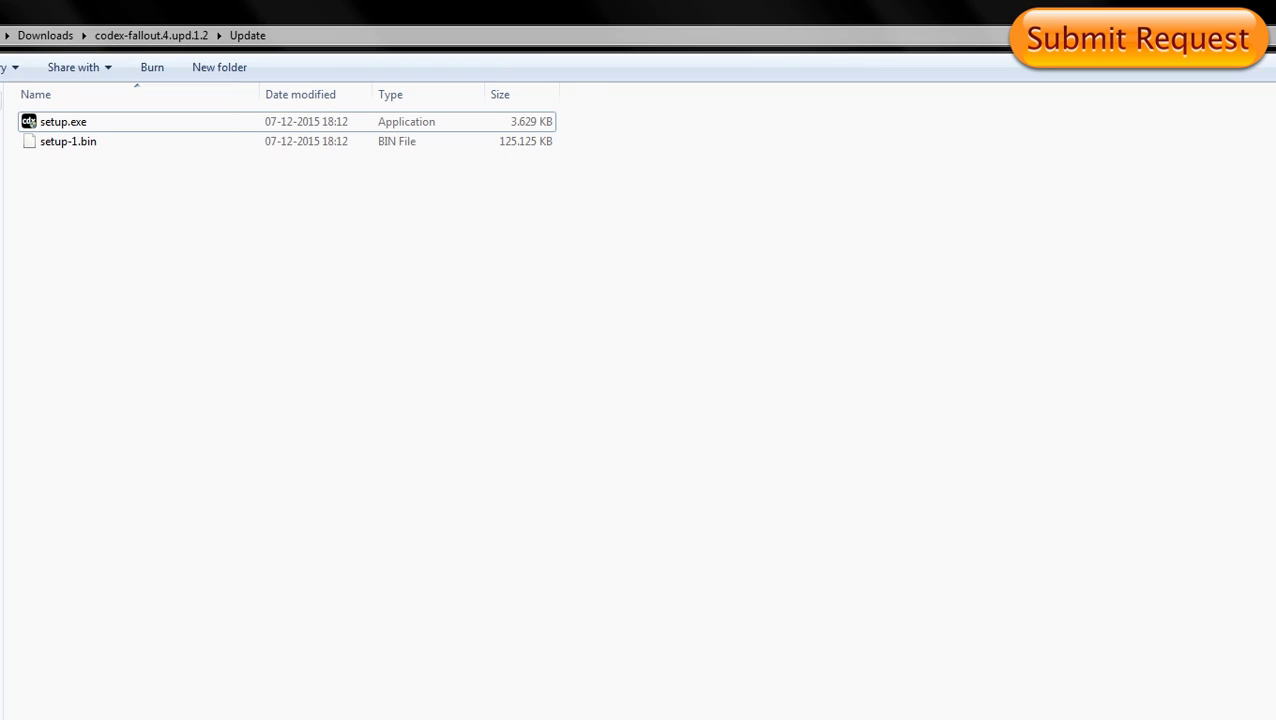
Step: Run setup.exe from the Update folder as administrator
left_click(63, 121)
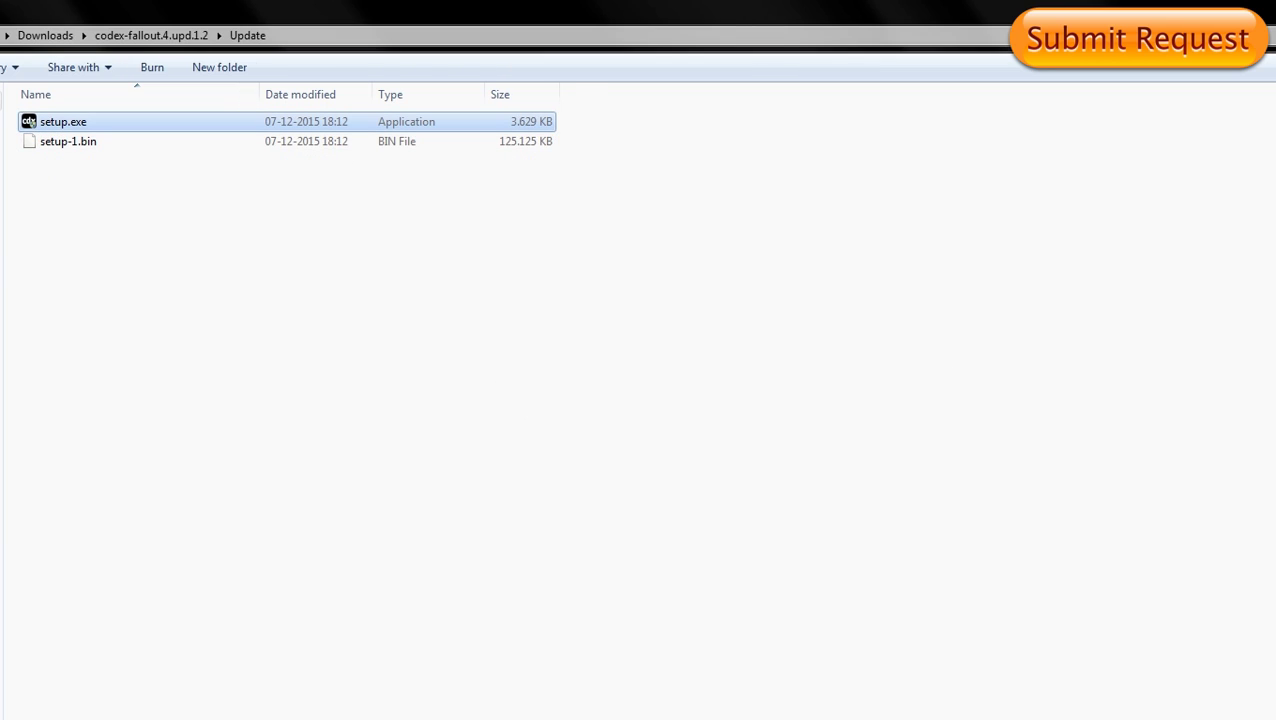
right_click(45, 130)
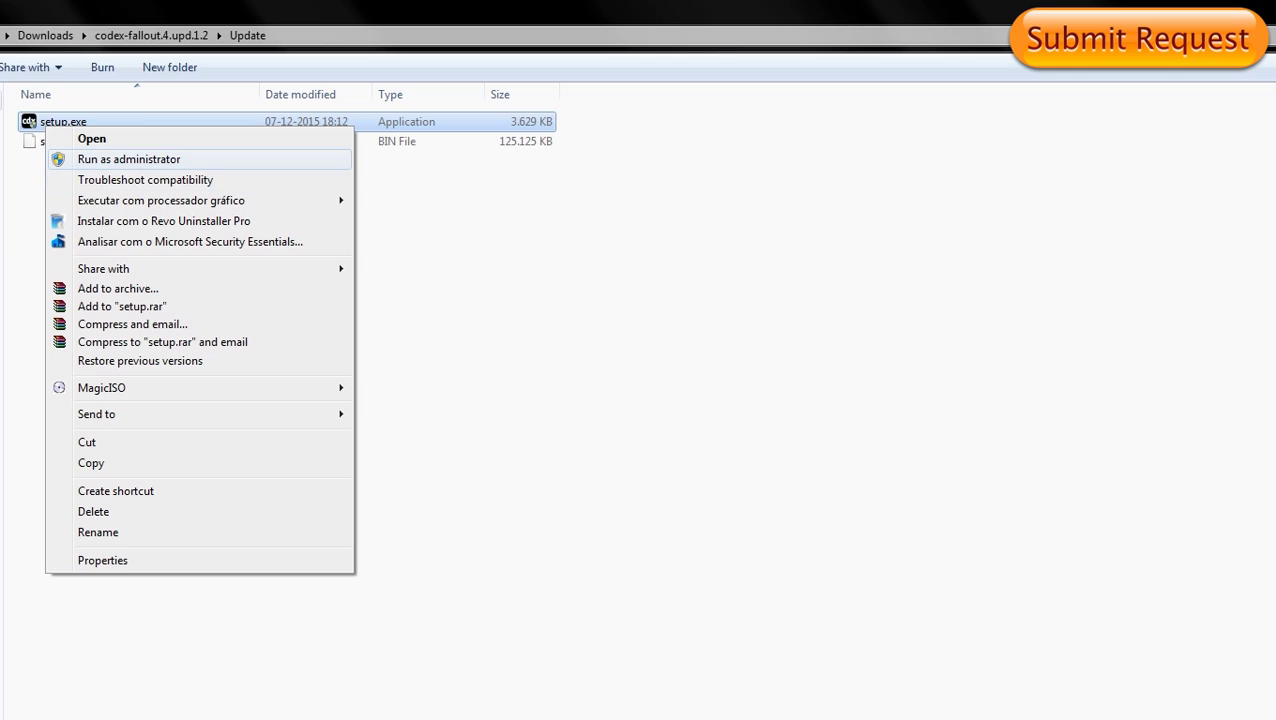
left_click(129, 159)
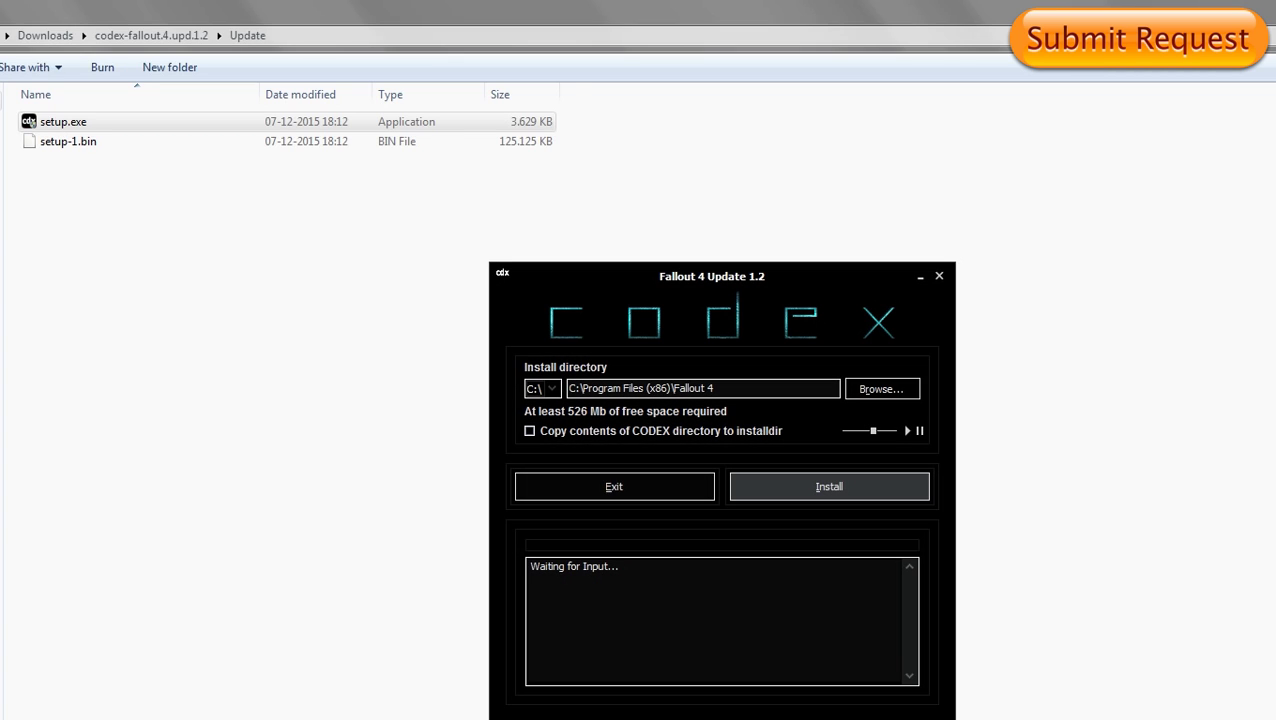
Step: Turn the installer's music volume all the way down and install the update with the CODEX directory contents copied to the install directory
left_click_drag(873, 430, 843, 430)
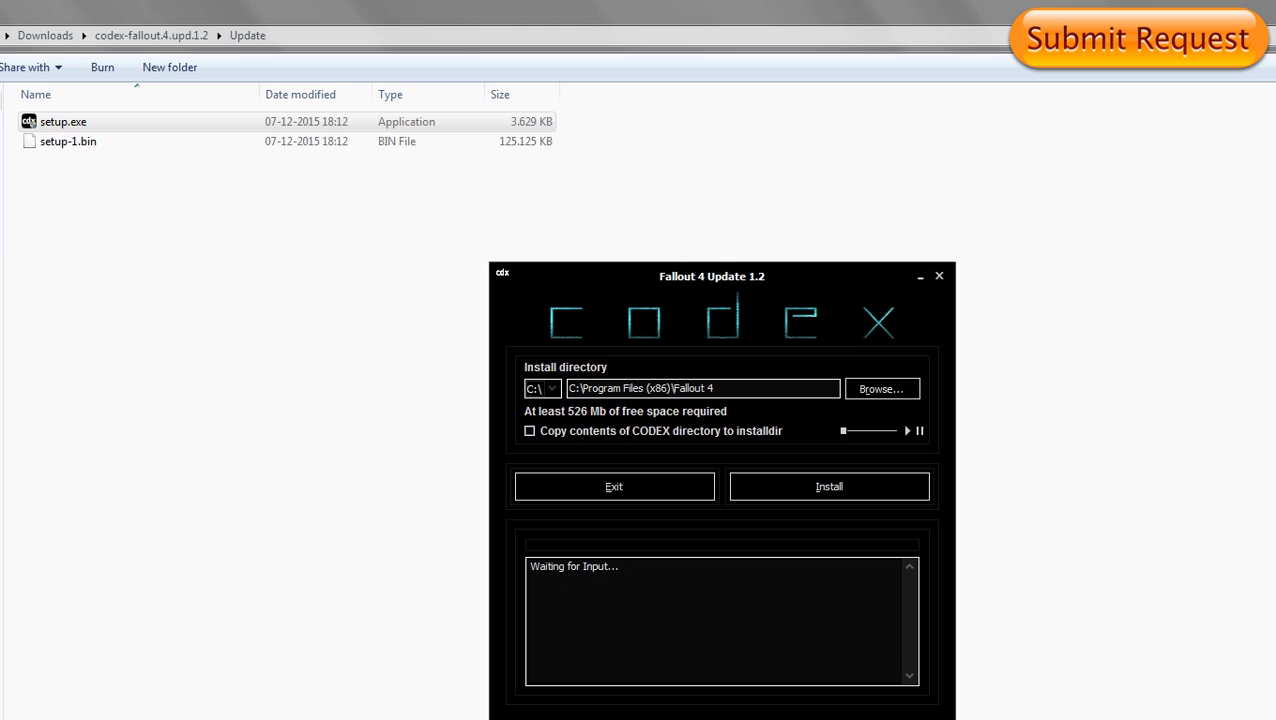
left_click(529, 430)
left_click(829, 486)
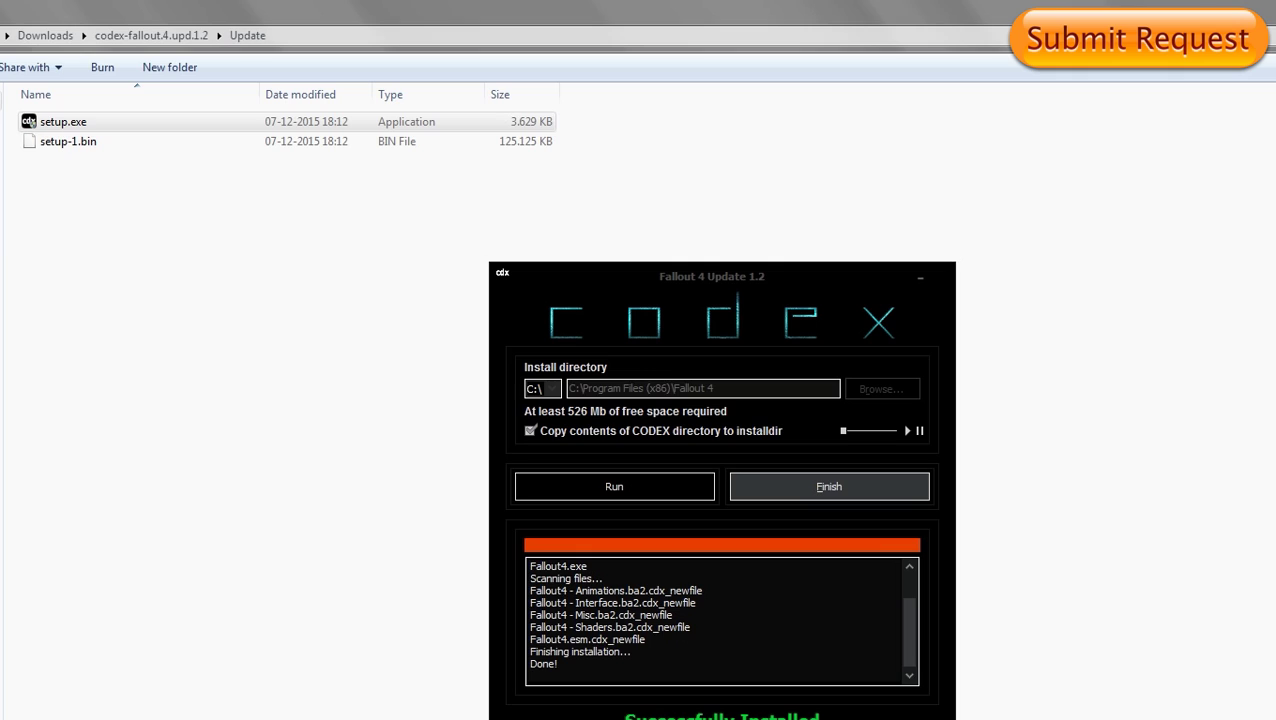
key("Return")
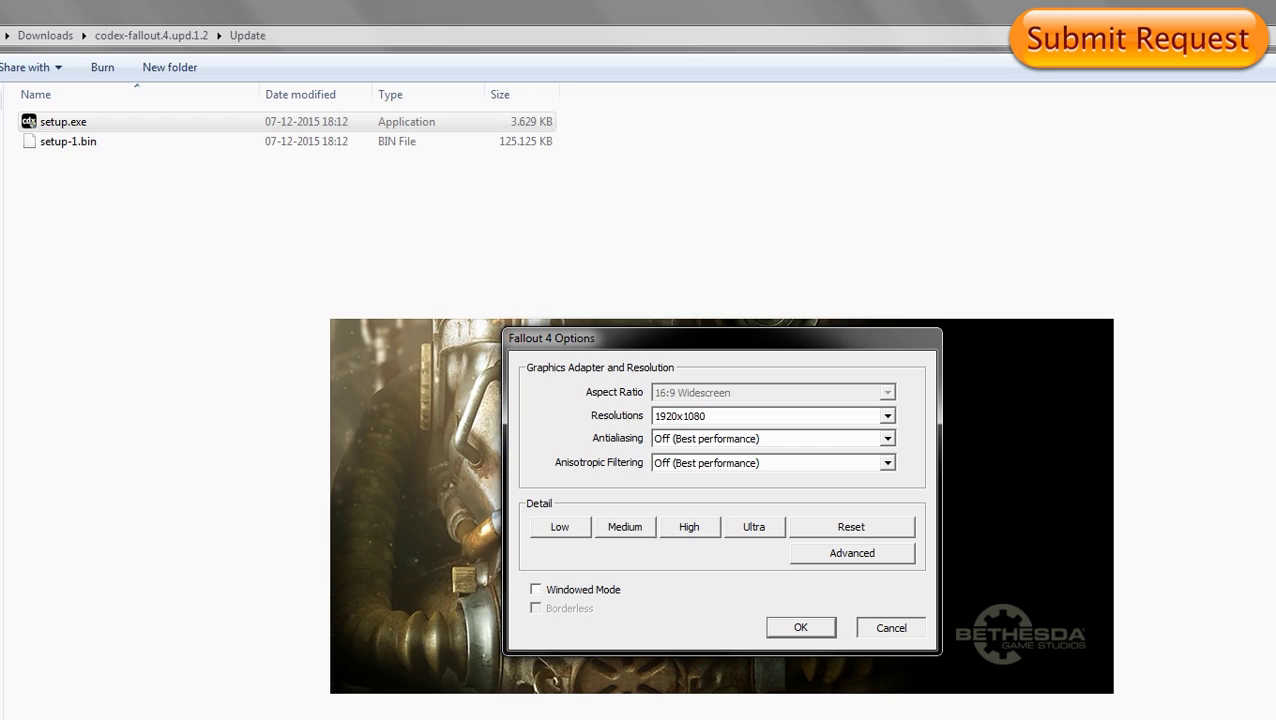
Step: Dismiss the Fallout 4 launcher options without changes, then start the game and continue the existing save
left_click(890, 627)
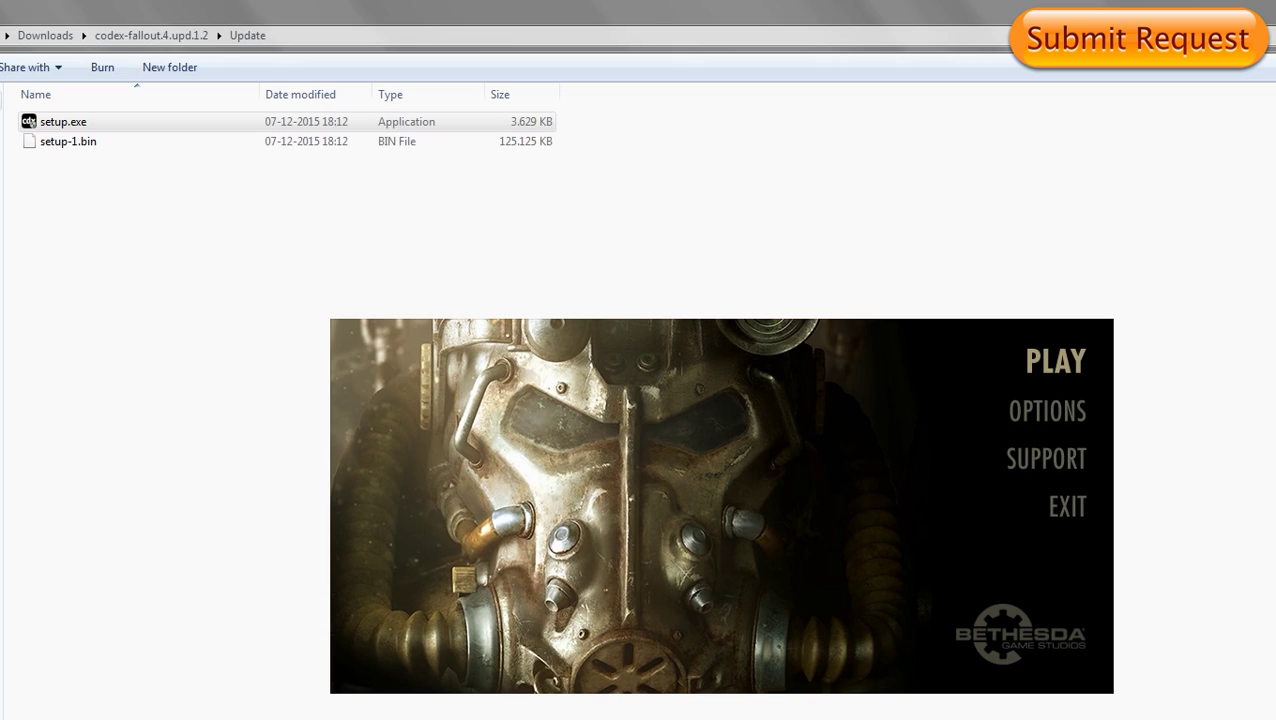
key("Return")
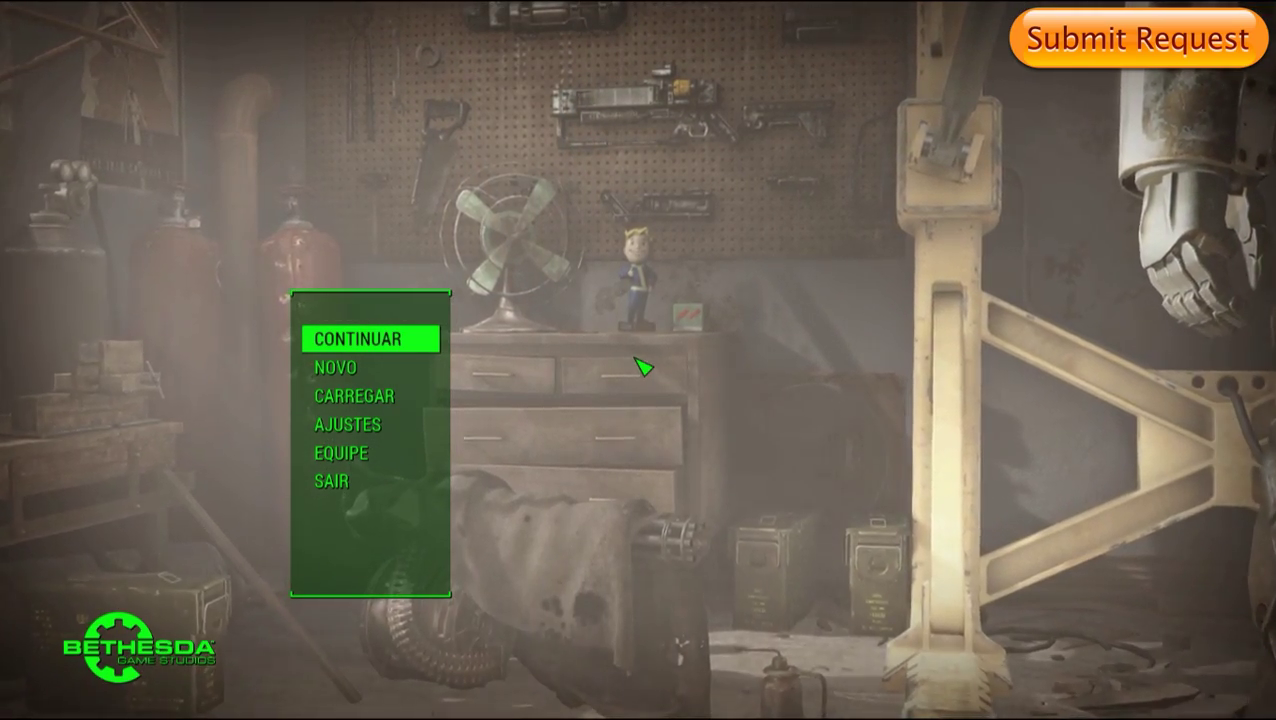
key("Return")
key("Return")
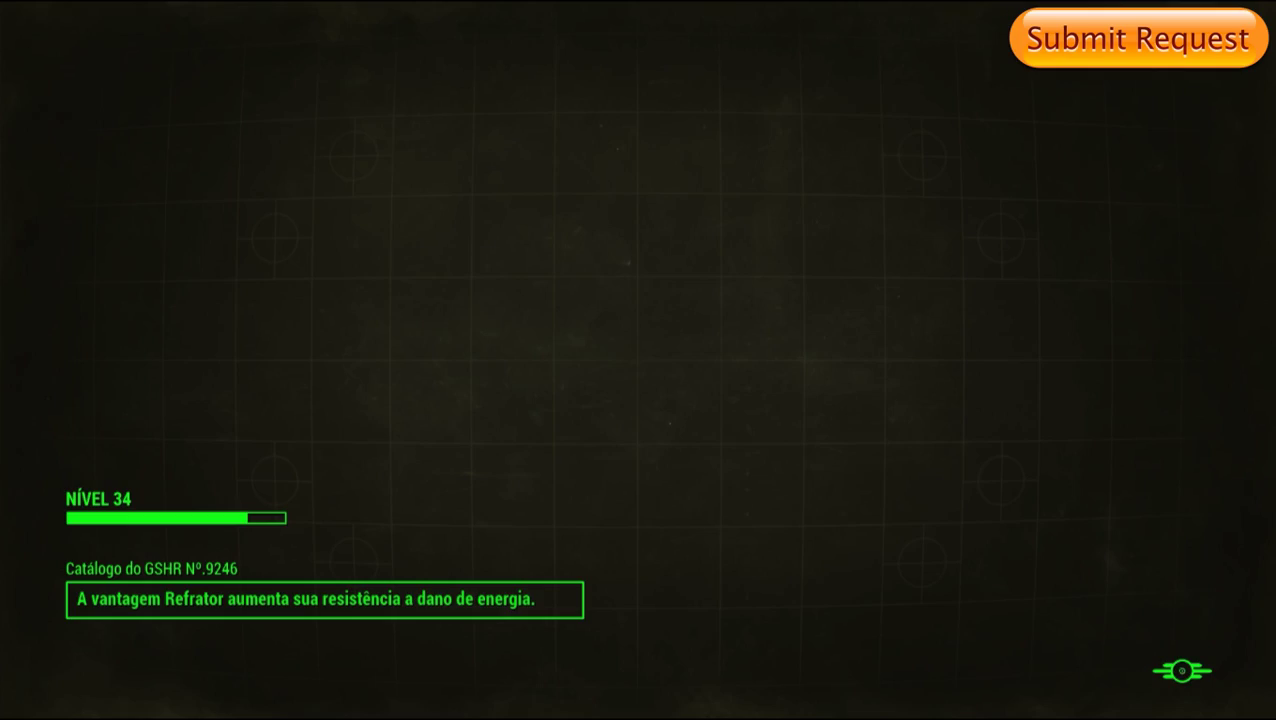